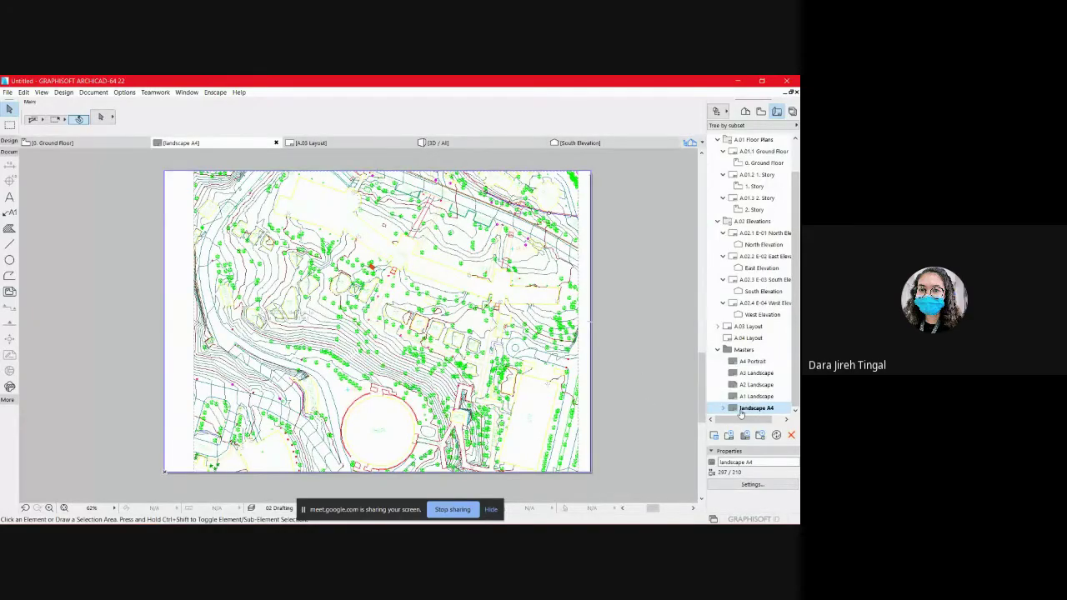
Review the Landscape A4 master layout settings and close them without changes
{"action": "left_click", "coordinate": [626, 330]}
{"action": "left_click", "coordinate": [631, 382]}
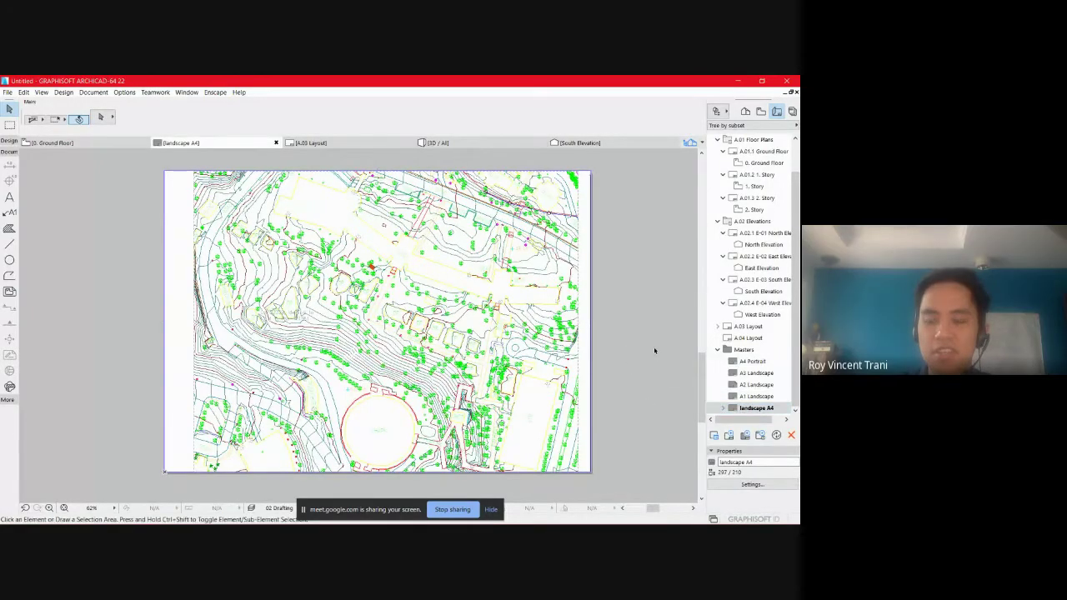
{"action": "right_click", "coordinate": [747, 408]}
{"action": "left_click", "coordinate": [750, 401]}
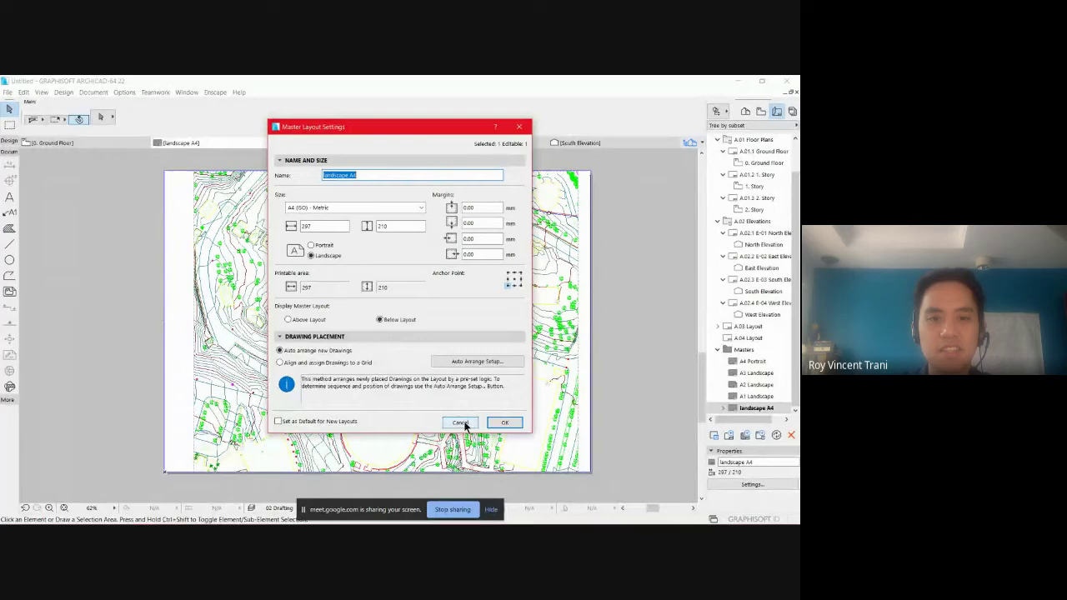
{"action": "left_click_drag", "start_coordinate": [421, 135], "coordinate": [414, 161]}
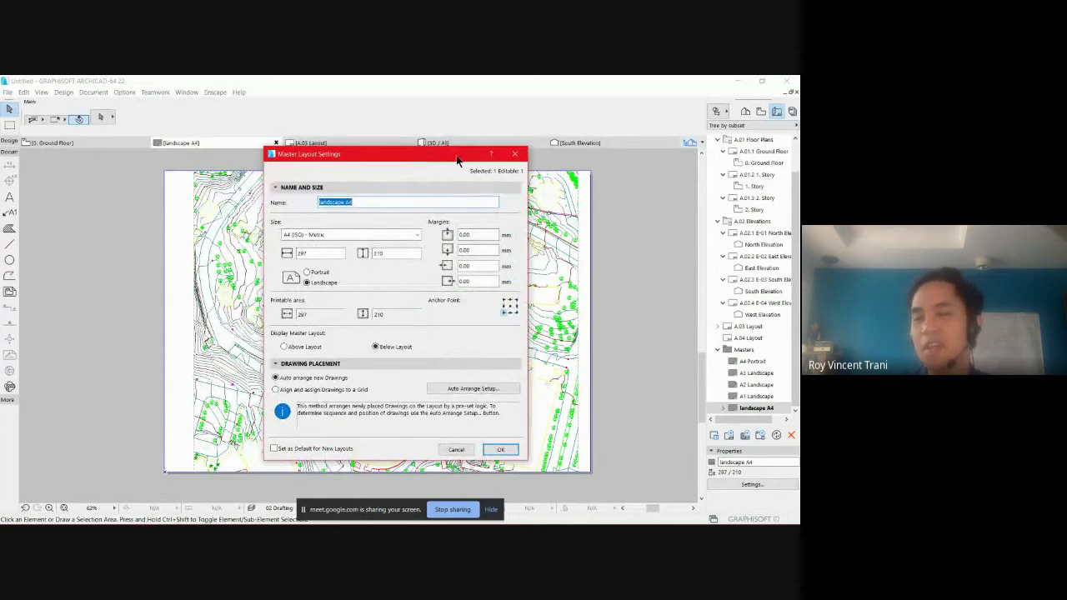
{"action": "left_click", "coordinate": [516, 155]}
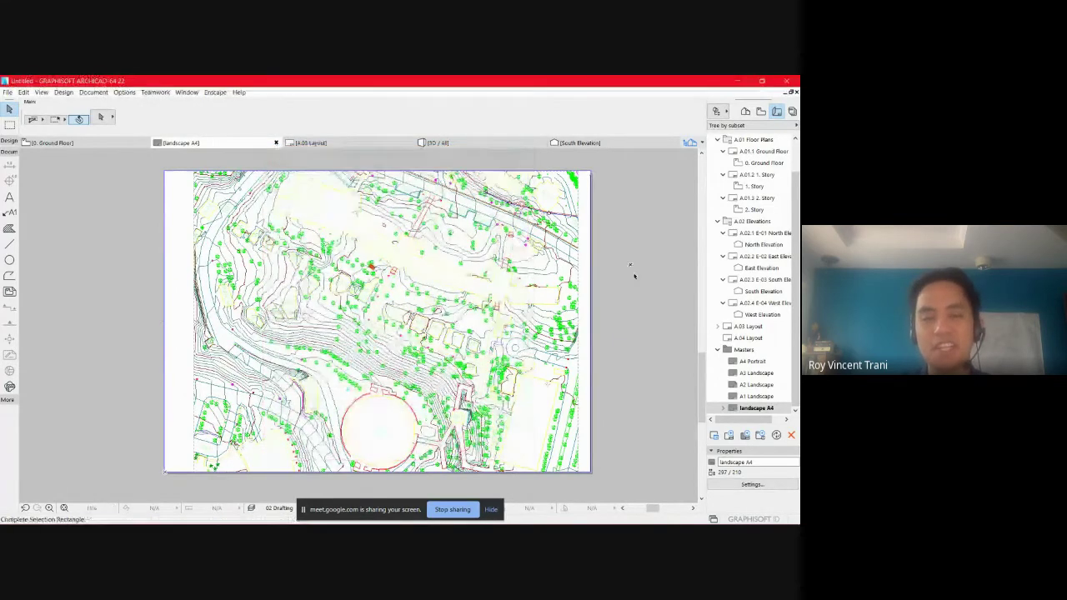
Set the placed site plan drawing's Colors option to Black and White
{"action": "right_click", "coordinate": [455, 293]}
{"action": "left_click", "coordinate": [510, 281]}
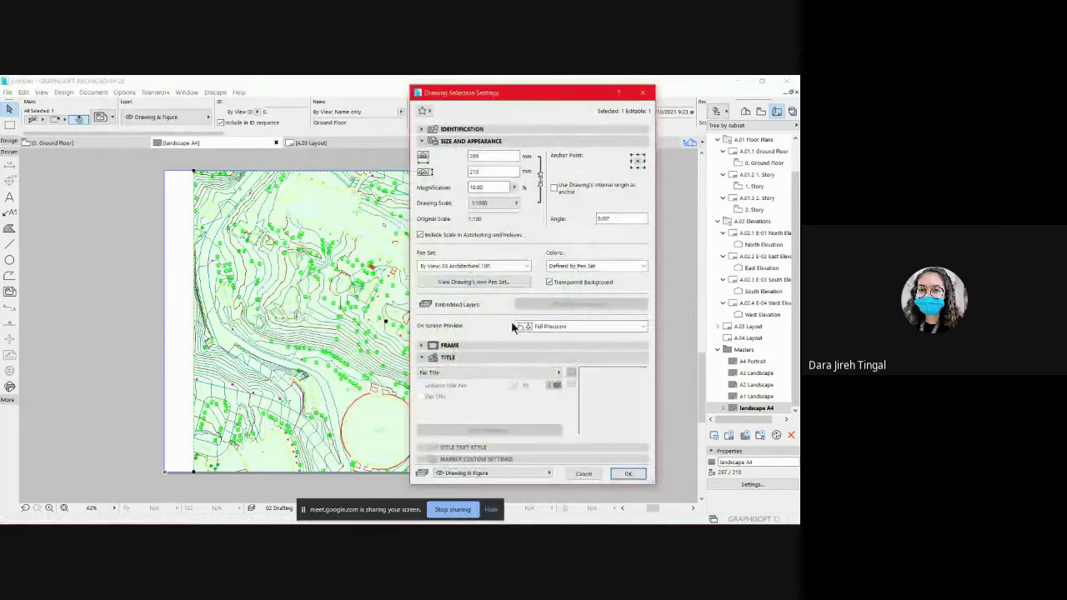
{"action": "left_click", "coordinate": [584, 266]}
{"action": "left_click", "coordinate": [567, 295]}
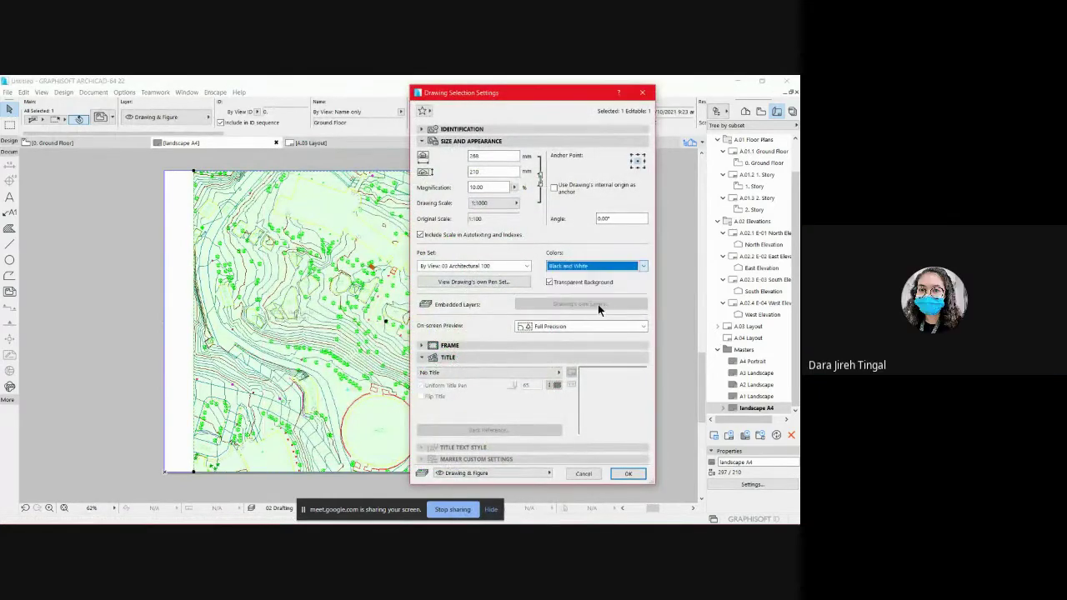
{"action": "left_click", "coordinate": [636, 470]}
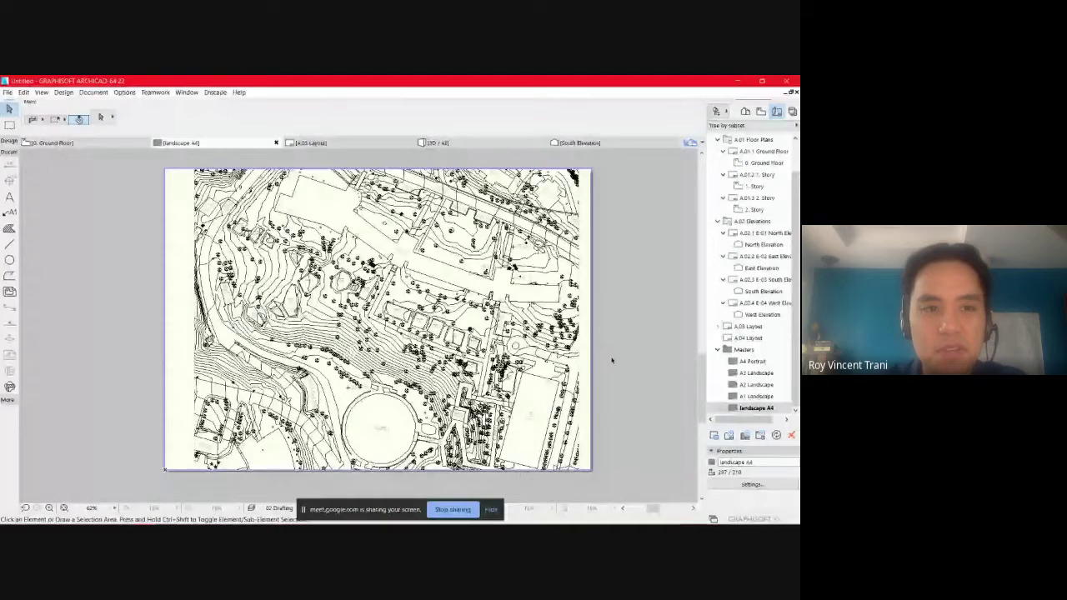
{"action": "scroll", "coordinate": [612, 363], "scroll_direction": "up", "scroll_amount": 1}
{"action": "scroll", "coordinate": [612, 363], "scroll_direction": "up", "scroll_amount": 1}
{"action": "scroll", "coordinate": [611, 364], "scroll_direction": "up", "scroll_amount": 1}
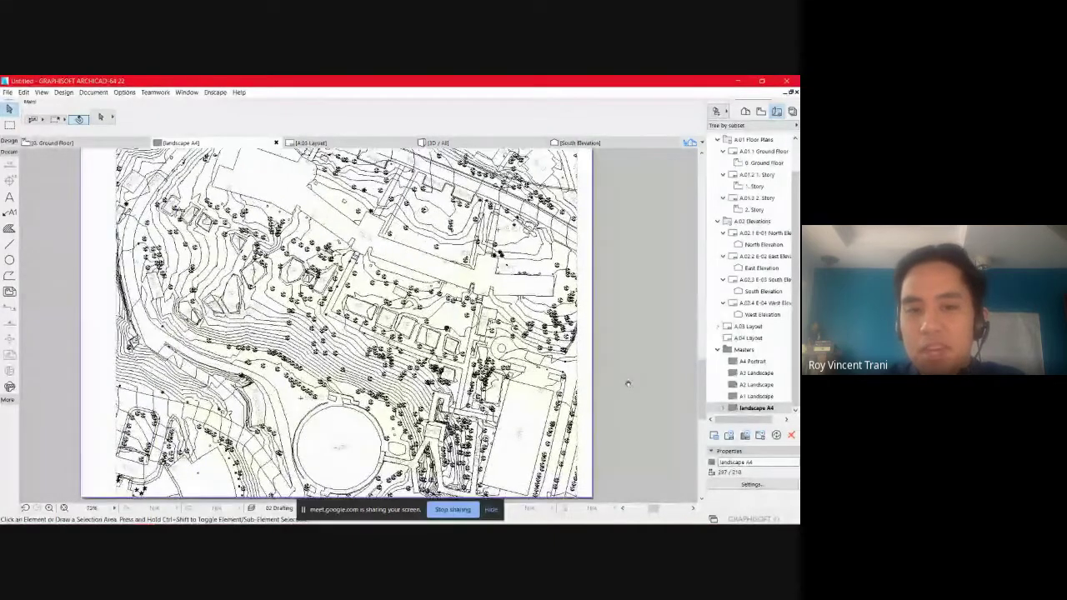
{"action": "scroll", "coordinate": [611, 364], "scroll_direction": "up", "scroll_amount": 1}
{"action": "scroll", "coordinate": [272, 409], "scroll_direction": "up", "scroll_amount": 1}
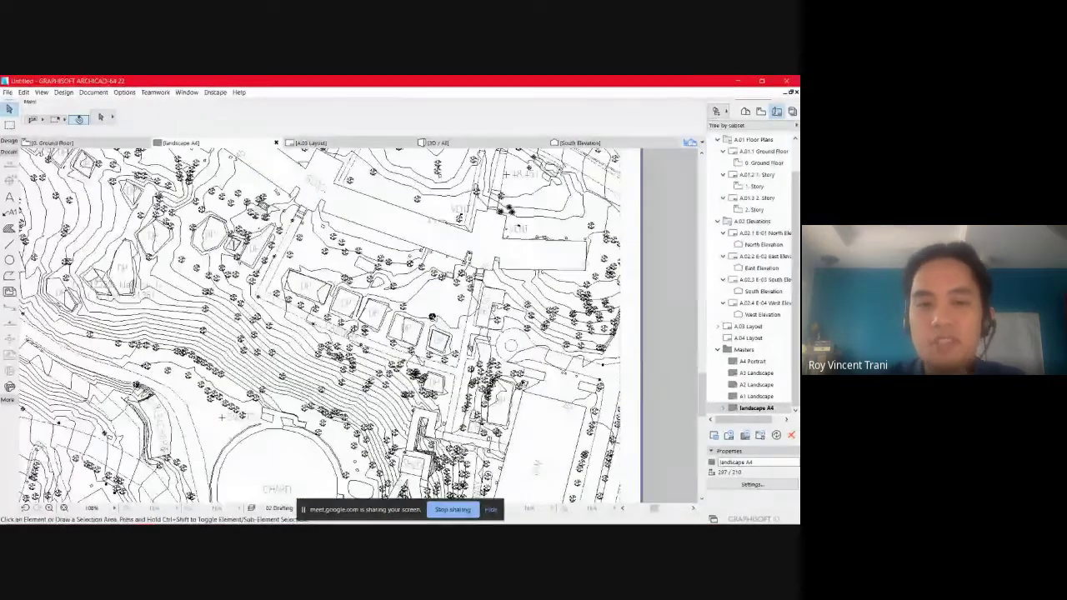
{"action": "scroll", "coordinate": [624, 366], "scroll_direction": "down", "scroll_amount": 3}
{"action": "scroll", "coordinate": [624, 366], "scroll_direction": "down", "scroll_amount": 2}
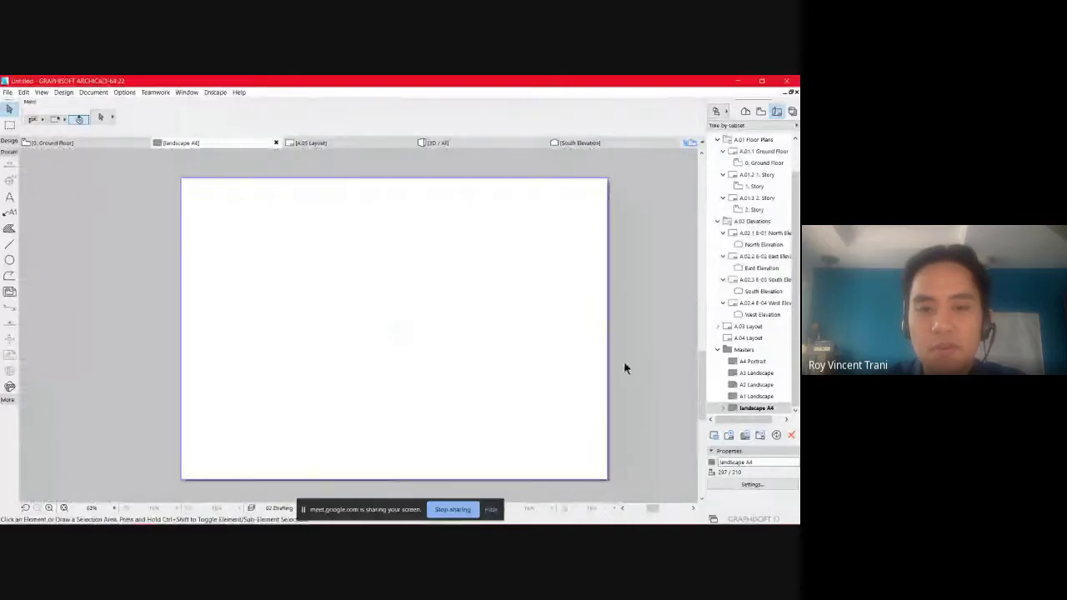
{"action": "middle_click_drag", "start_coordinate": [637, 374], "coordinate": [632, 369]}
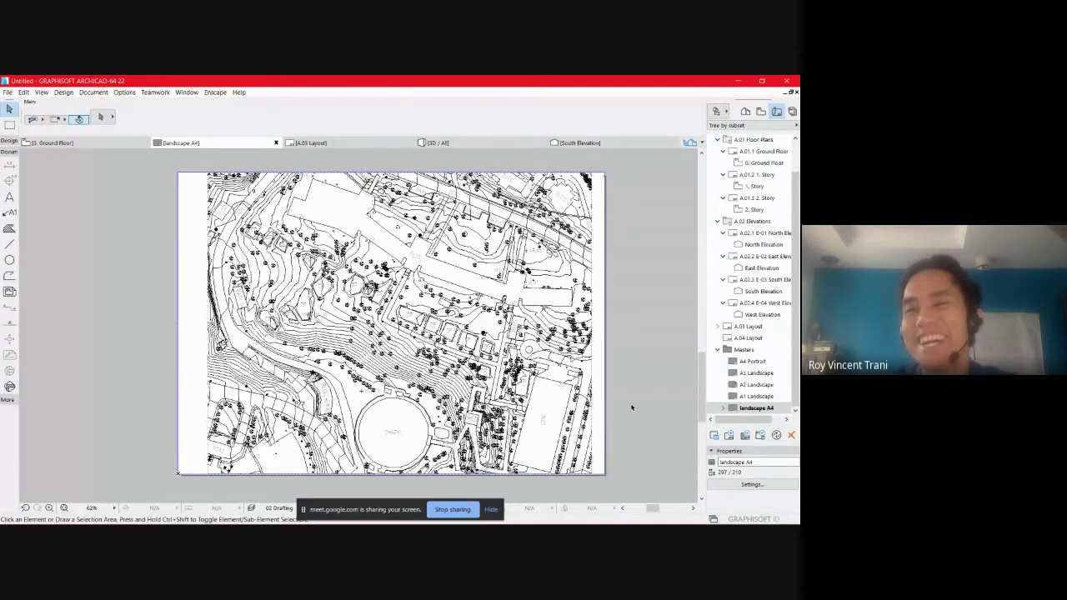
{"action": "middle_click_drag", "start_coordinate": [631, 407], "coordinate": [608, 409]}
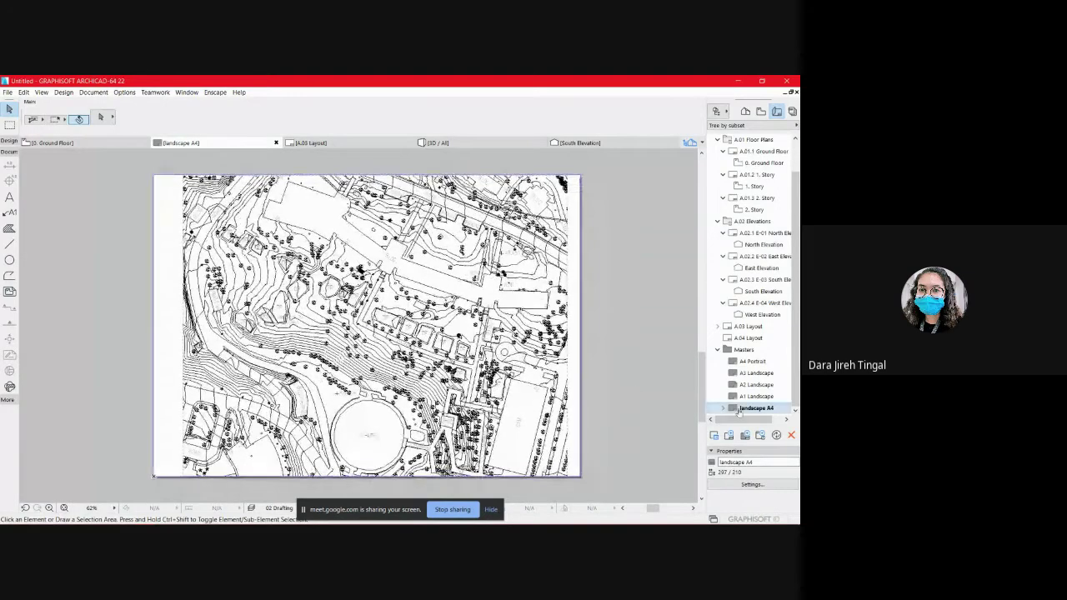
{"action": "right_click", "coordinate": [737, 407]}
{"action": "left_click", "coordinate": [731, 400]}
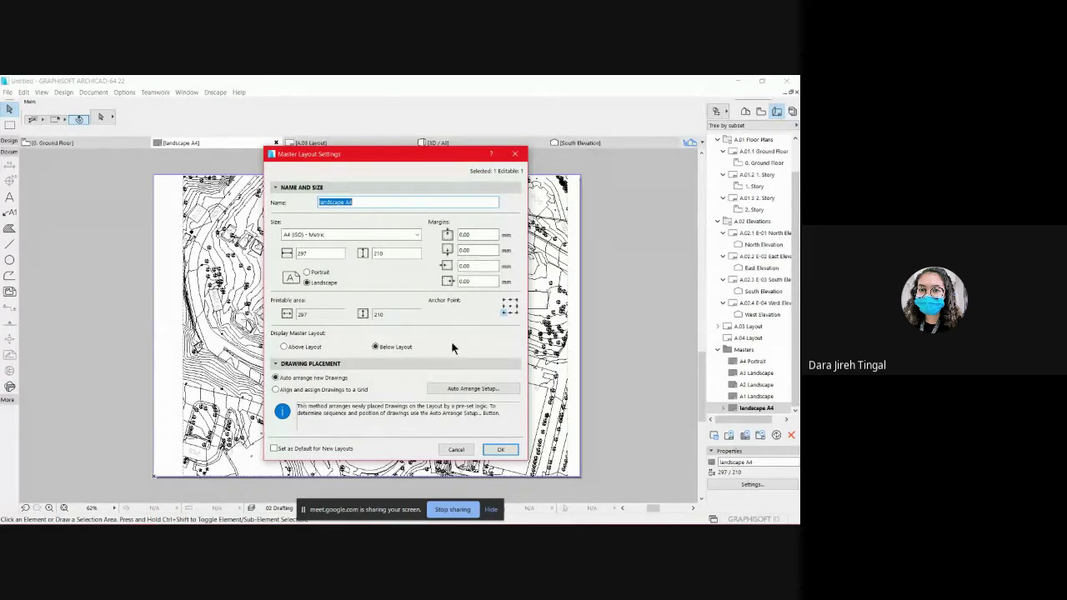
{"action": "left_click", "coordinate": [501, 451]}
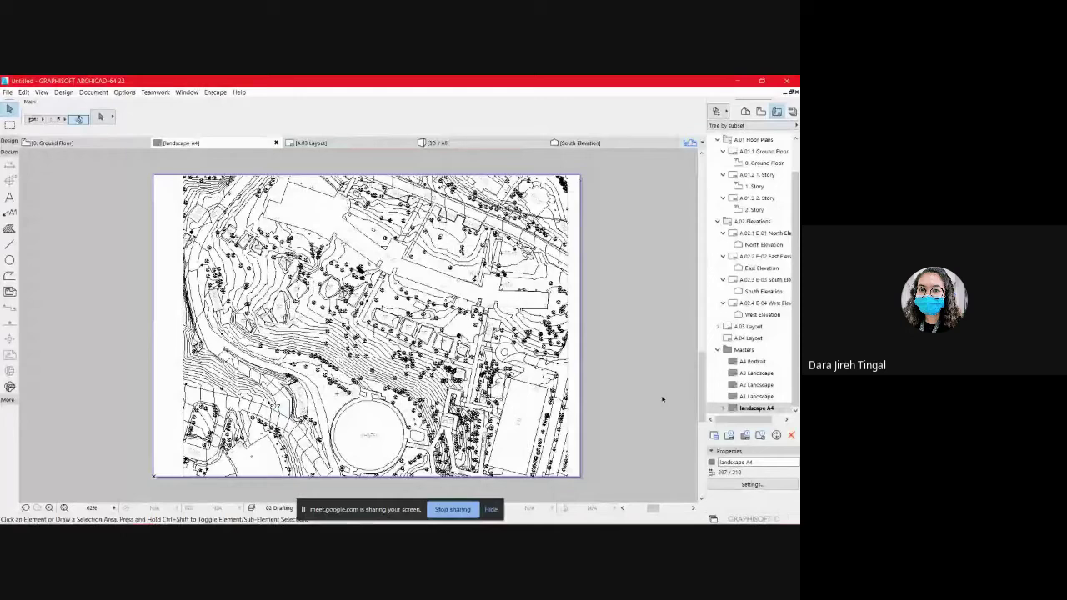
{"action": "left_click", "coordinate": [748, 338]}
{"action": "right_click", "coordinate": [507, 268]}
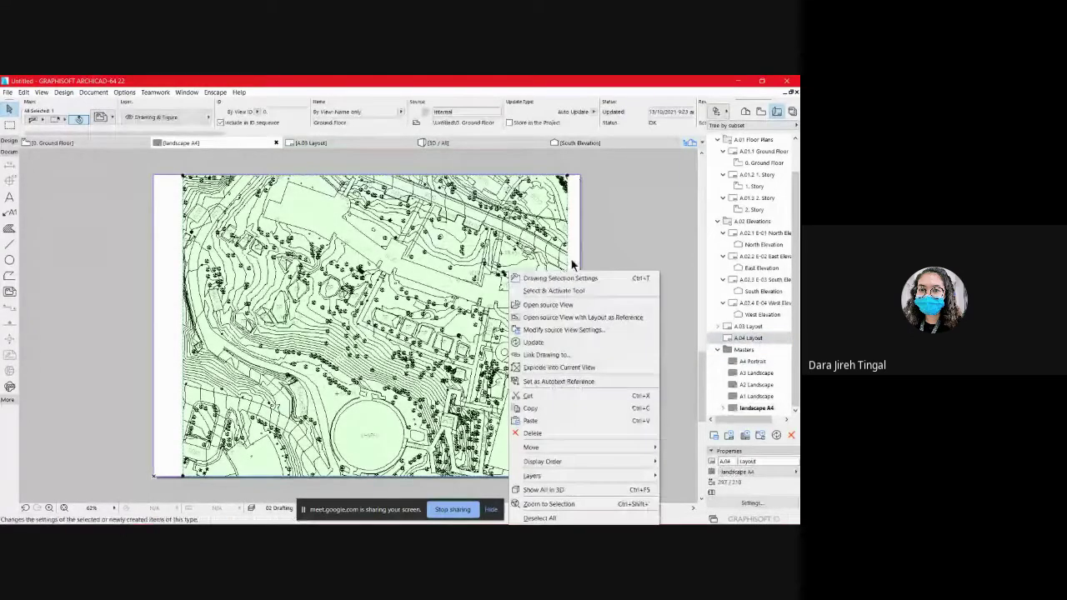
{"action": "left_click", "coordinate": [575, 277]}
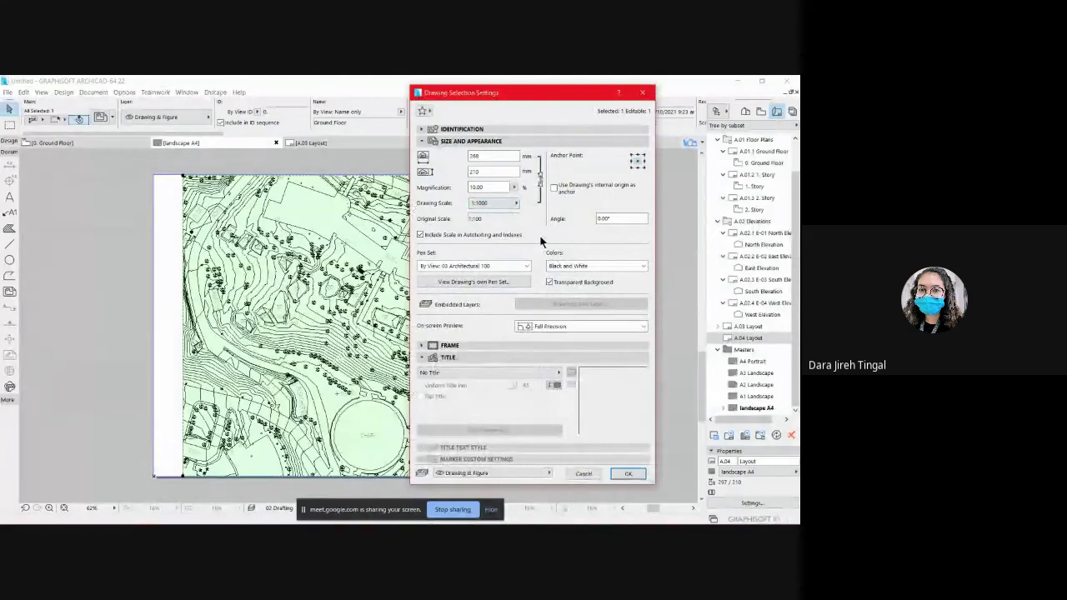
{"action": "left_click", "coordinate": [629, 474]}
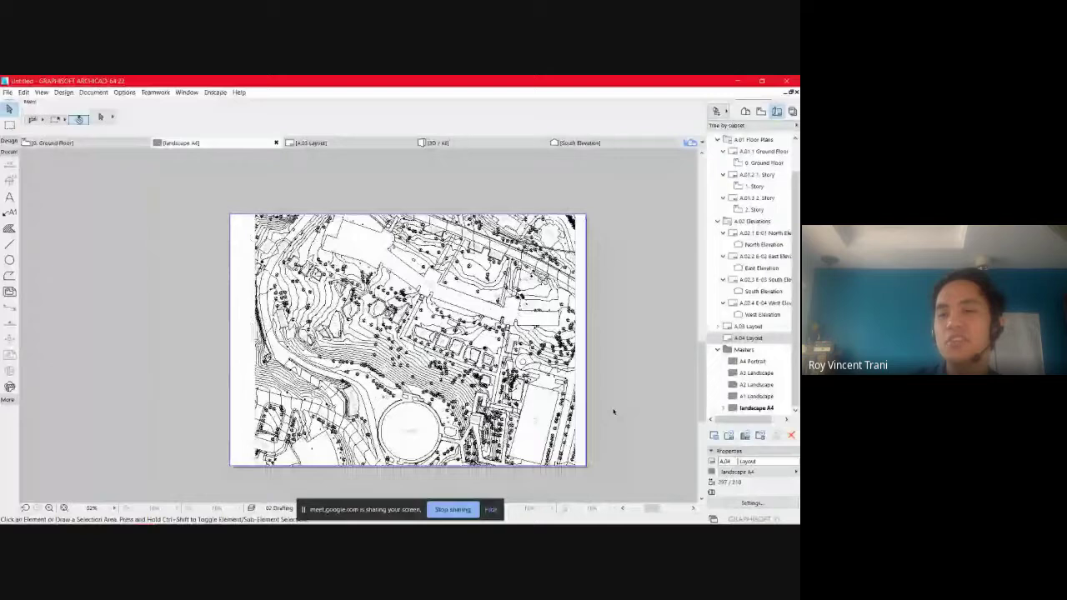